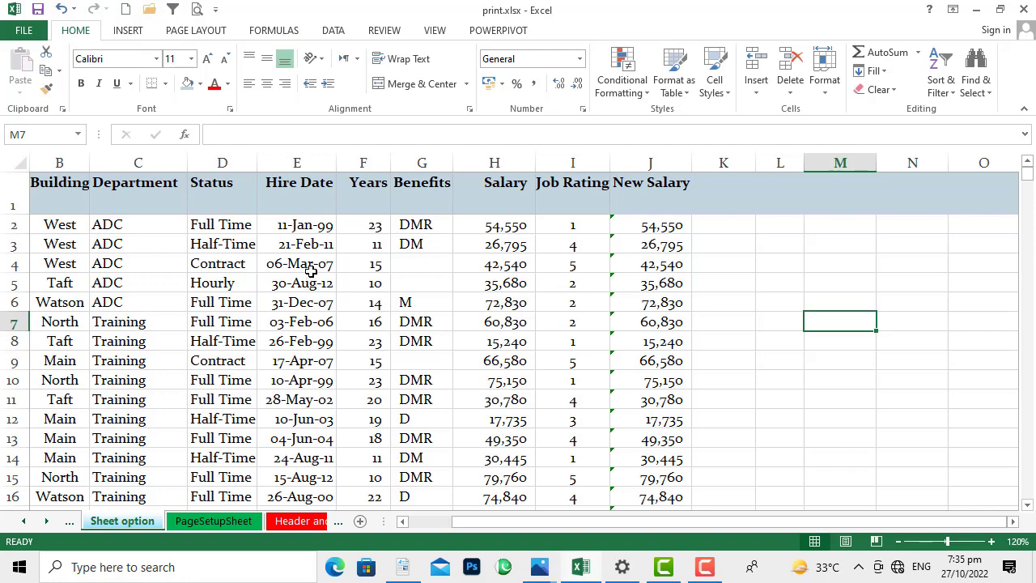
- Review the page-count options for the print width and height, leaving both on Automatic
{"action": "left_click", "coordinate": [194, 32]}
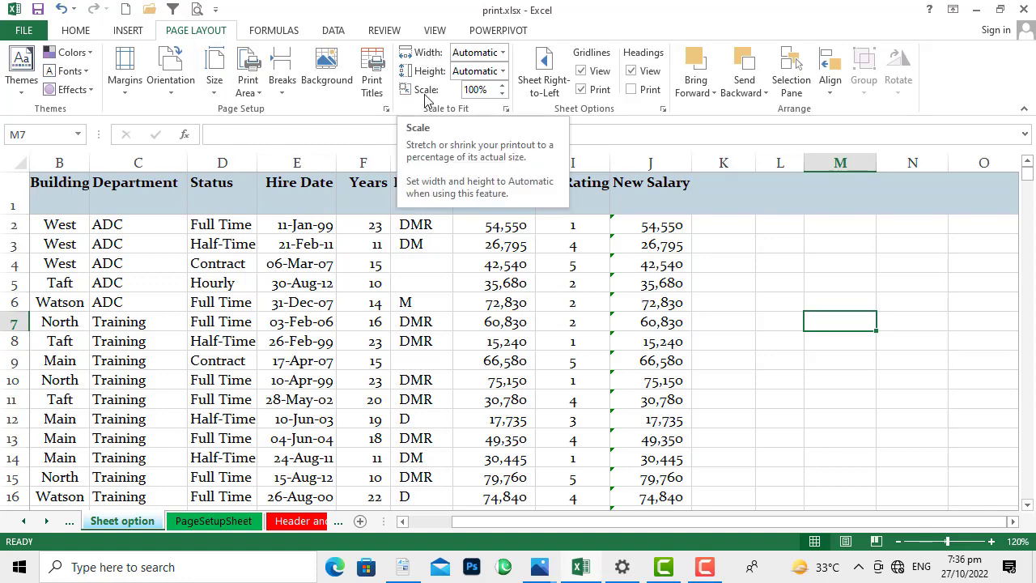
{"action": "left_click", "coordinate": [502, 53]}
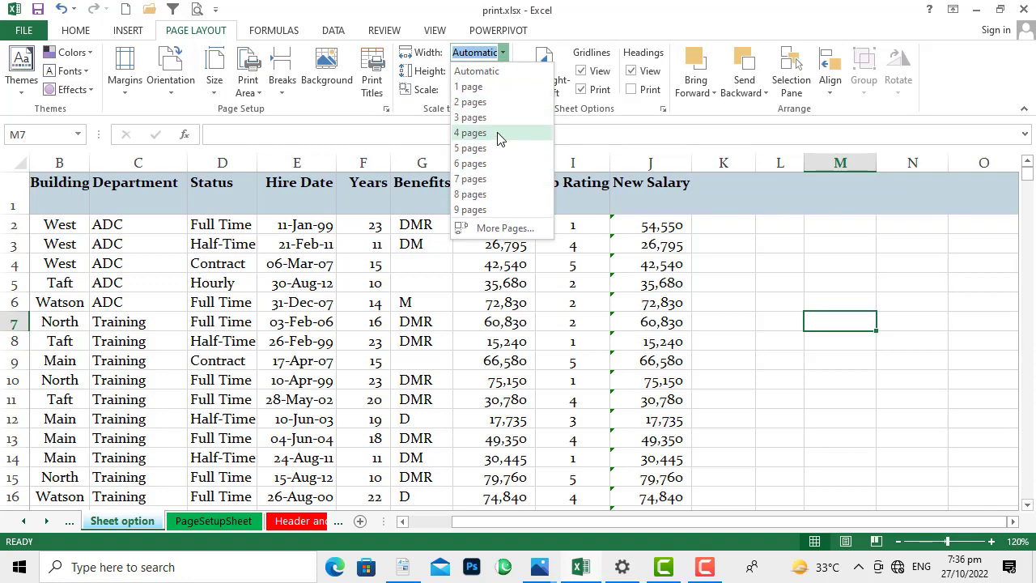
{"action": "left_click", "coordinate": [429, 78]}
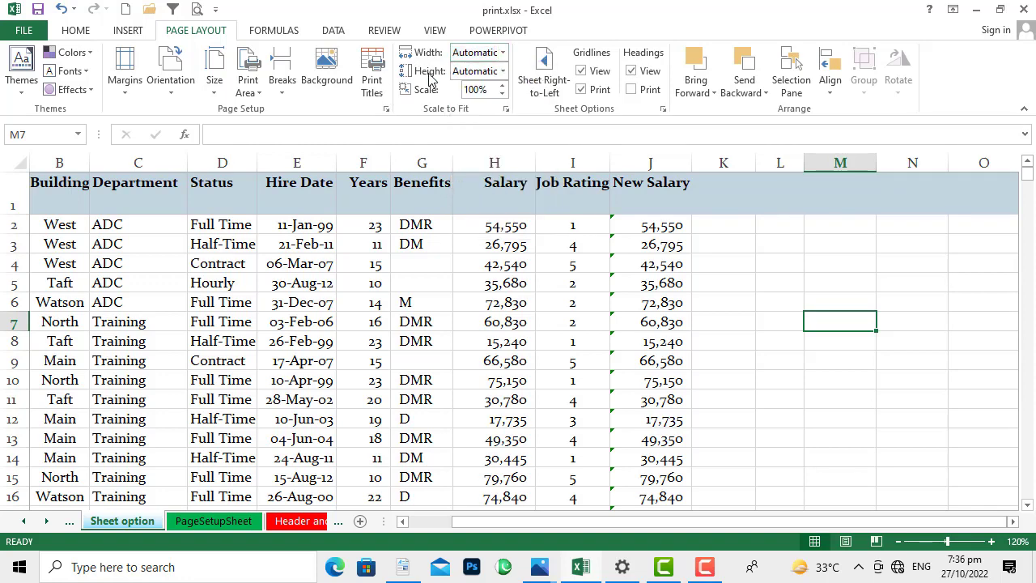
{"action": "left_click", "coordinate": [502, 70]}
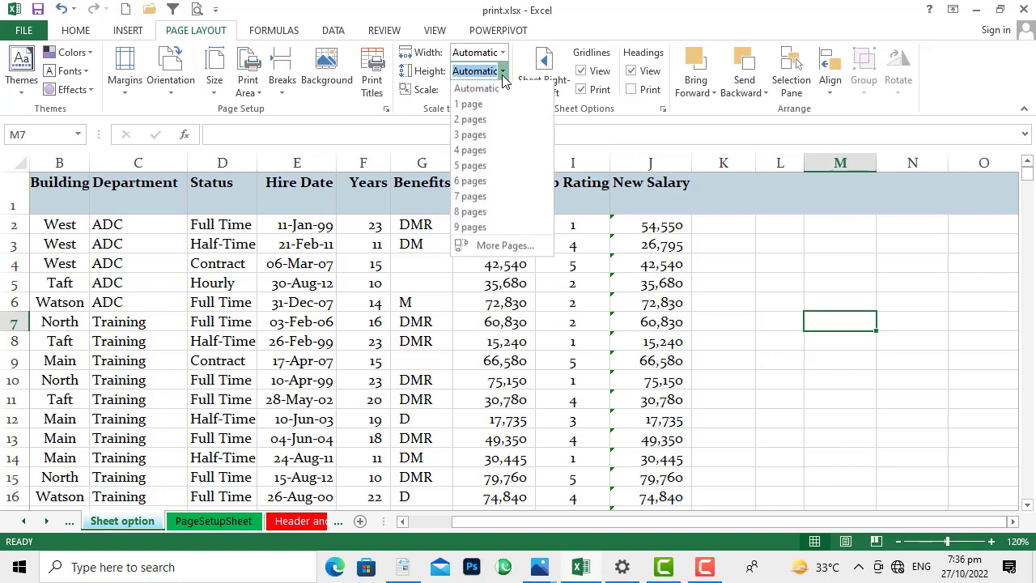
{"action": "left_click", "coordinate": [402, 116]}
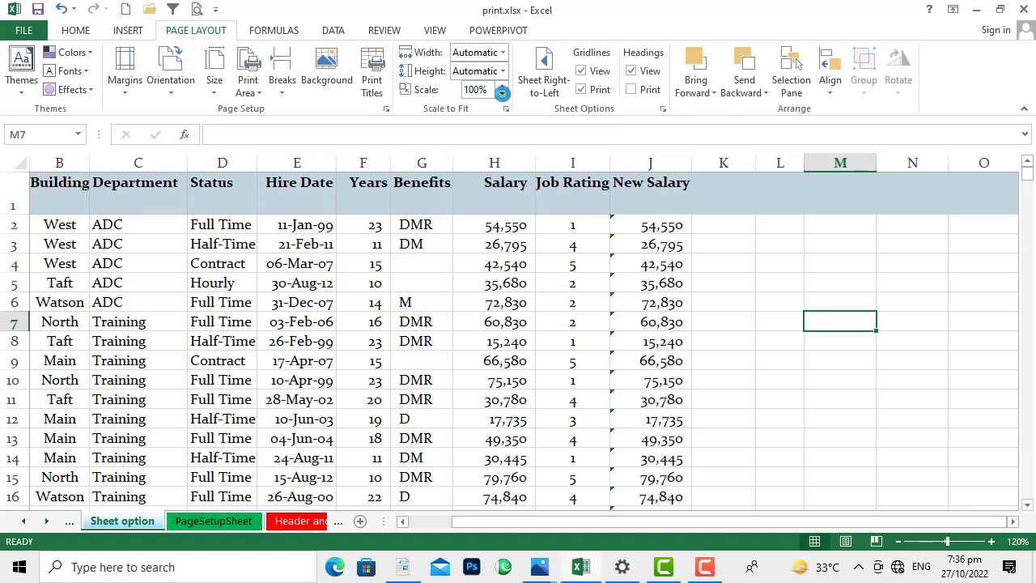
- Reduce the sheet's print scale below 100% and check the result in the print preview
{"action": "left_click", "coordinate": [502, 94]}
{"action": "left_click", "coordinate": [501, 94]}
{"action": "left_click", "coordinate": [196, 10]}
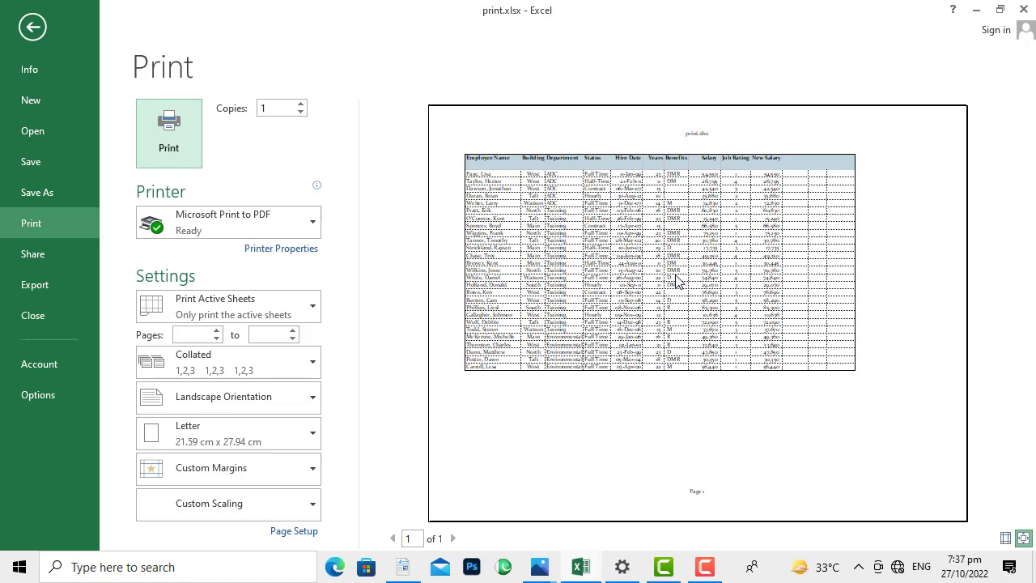
{"action": "left_click", "coordinate": [32, 27]}
- Reduce the print scale to 25% and check the result in the print preview
{"action": "left_click", "coordinate": [500, 94]}
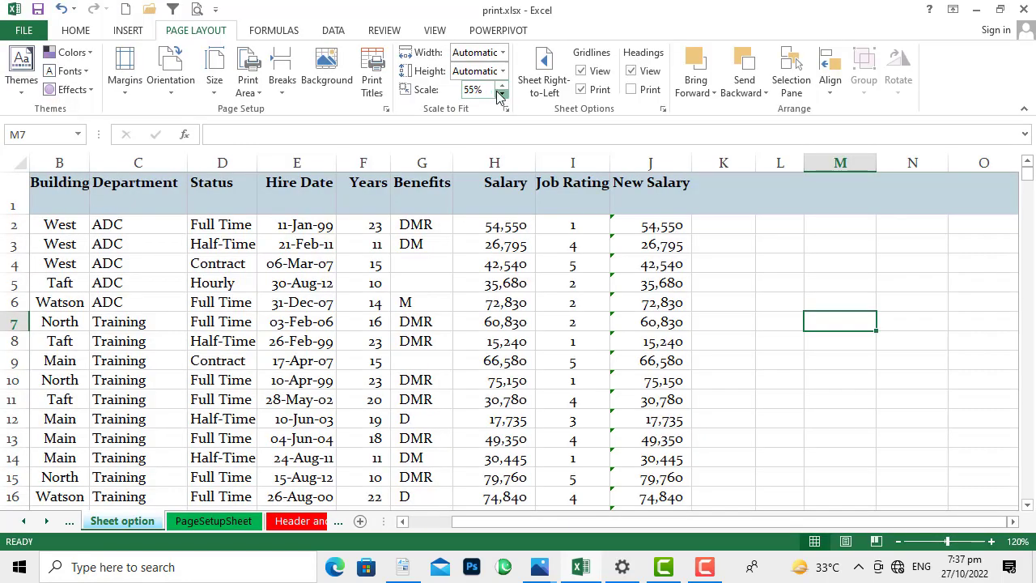
{"action": "left_click", "coordinate": [500, 94]}
{"action": "left_click", "coordinate": [501, 94]}
{"action": "left_click", "coordinate": [197, 9]}
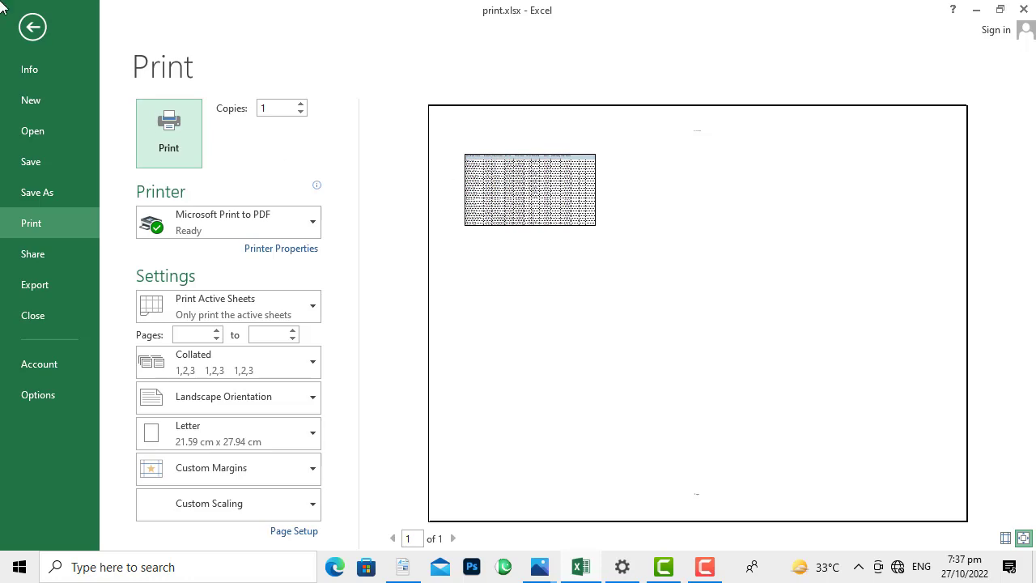
{"action": "left_click", "coordinate": [33, 27]}
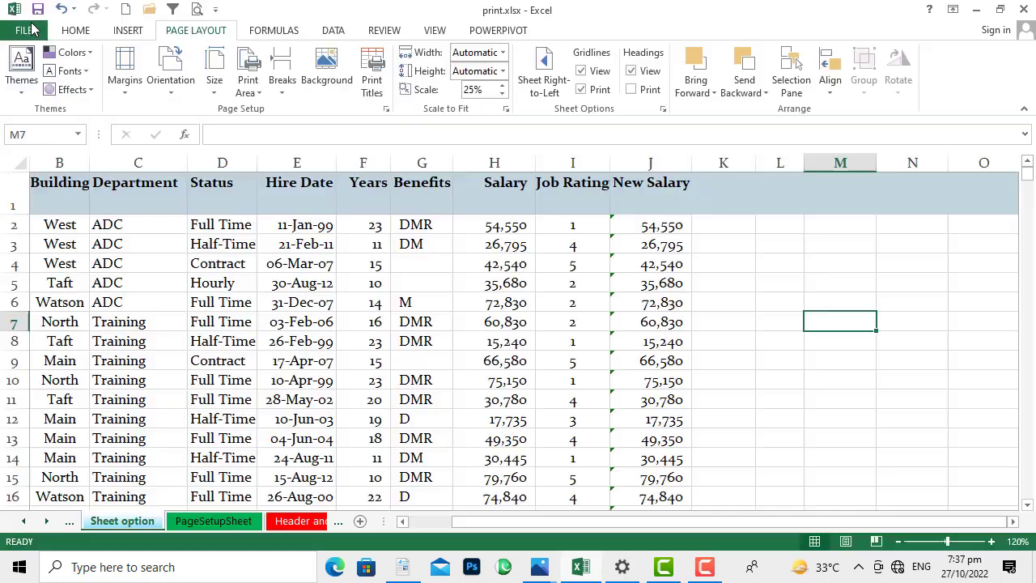
- Set the print scale to 100% and check the page in the print preview
{"action": "left_click", "coordinate": [486, 91]}
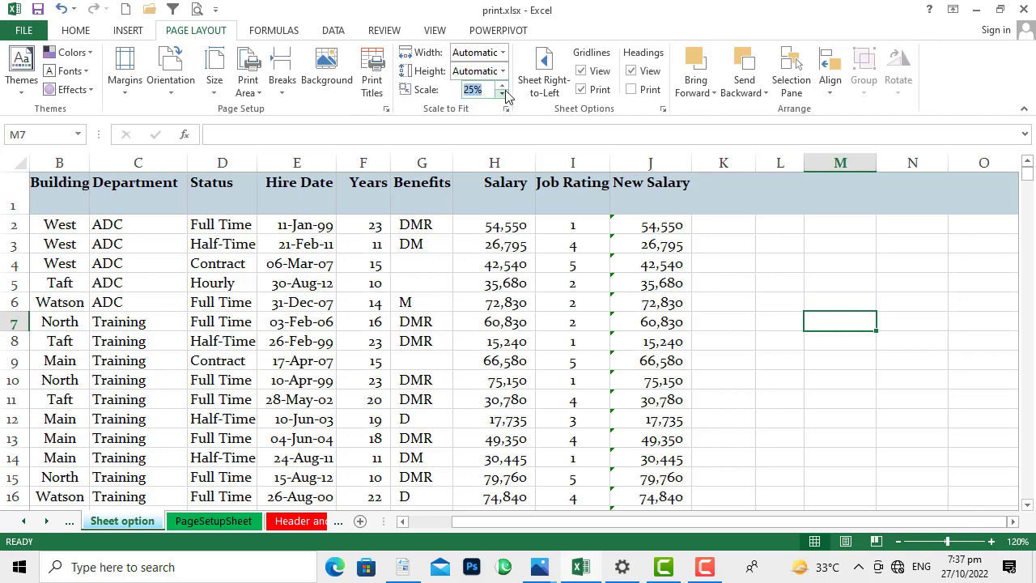
{"action": "type", "text": "100"}
{"action": "key", "text": "Return"}
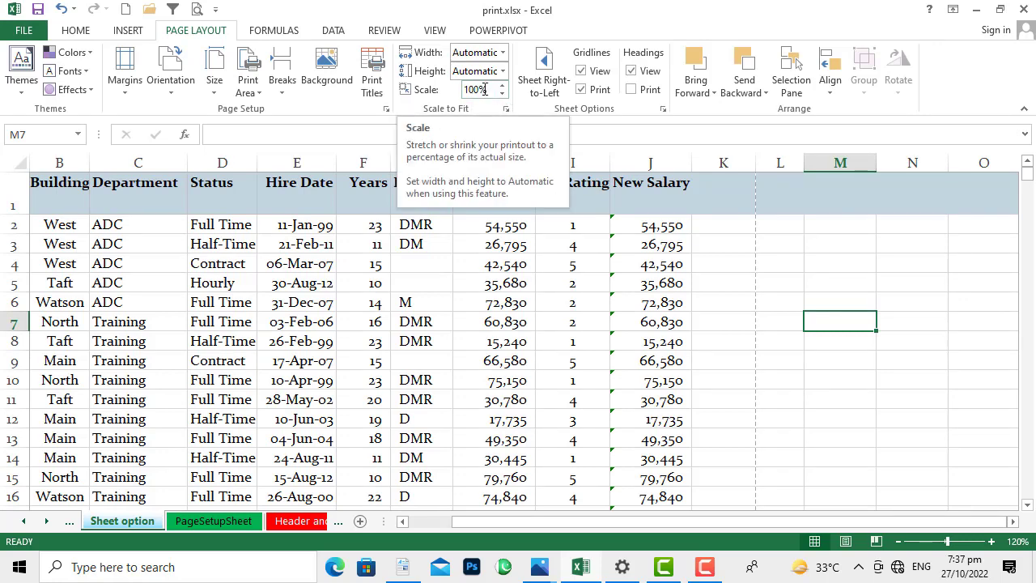
{"action": "left_click", "coordinate": [197, 10]}
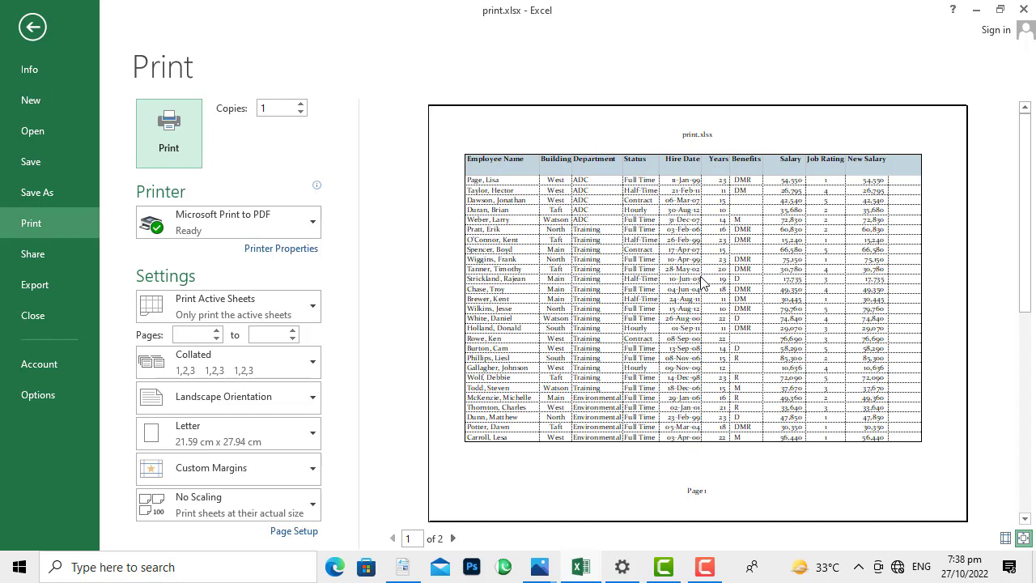
{"action": "left_click", "coordinate": [23, 27]}
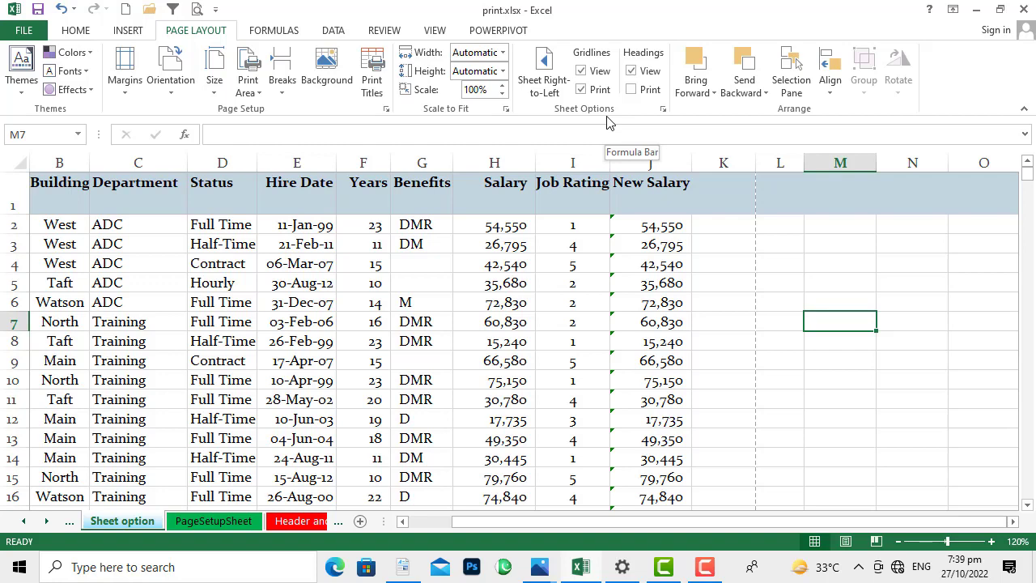
- Turn off gridline printing and inspect the on-screen gridlines around cells M10 and N10
{"action": "left_click", "coordinate": [599, 89]}
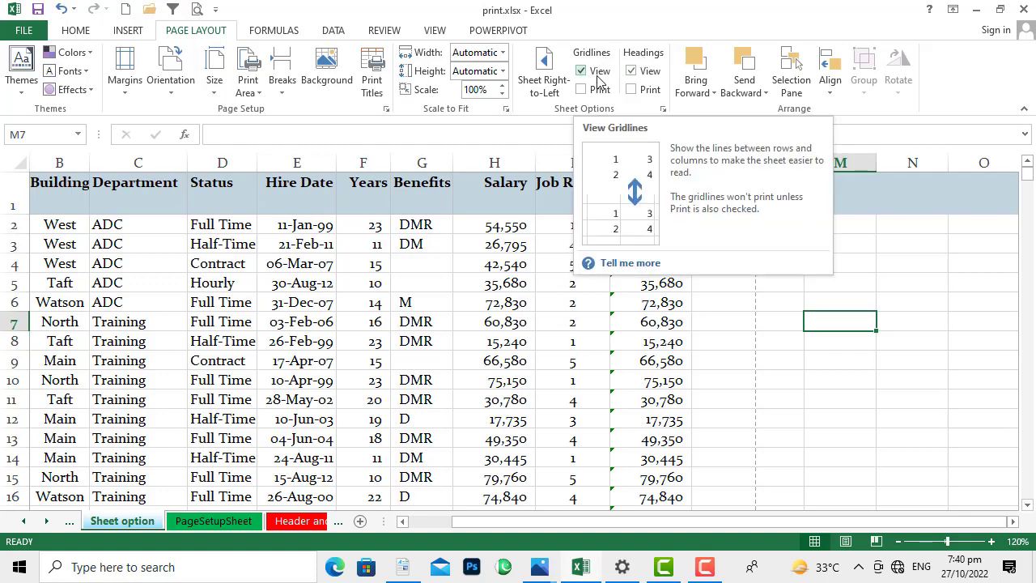
{"action": "scroll", "coordinate": [801, 370], "scroll_direction": "up", "scroll_amount": 2, "text": "ctrl"}
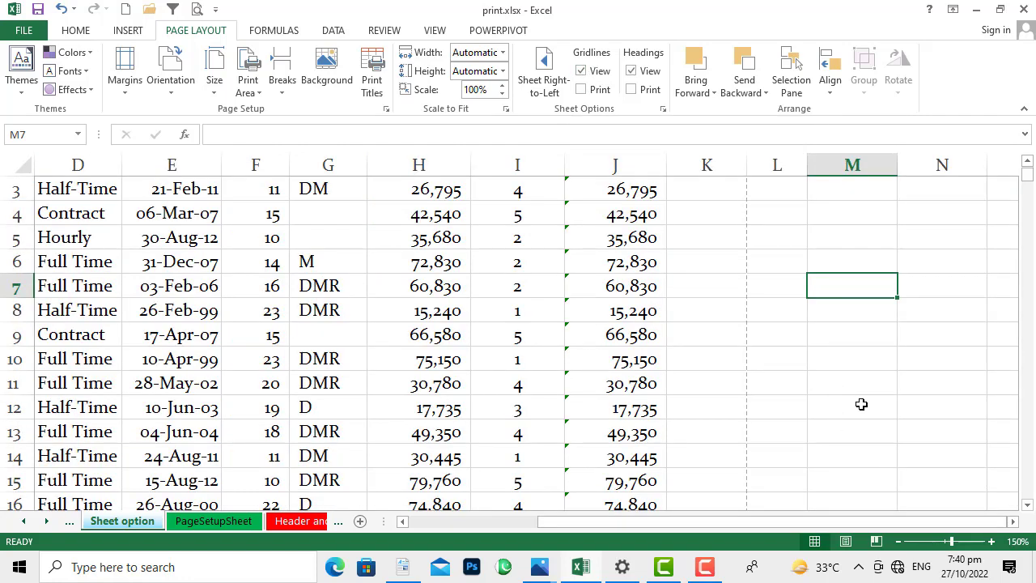
{"action": "left_click", "coordinate": [834, 359]}
{"action": "left_click", "coordinate": [926, 354]}
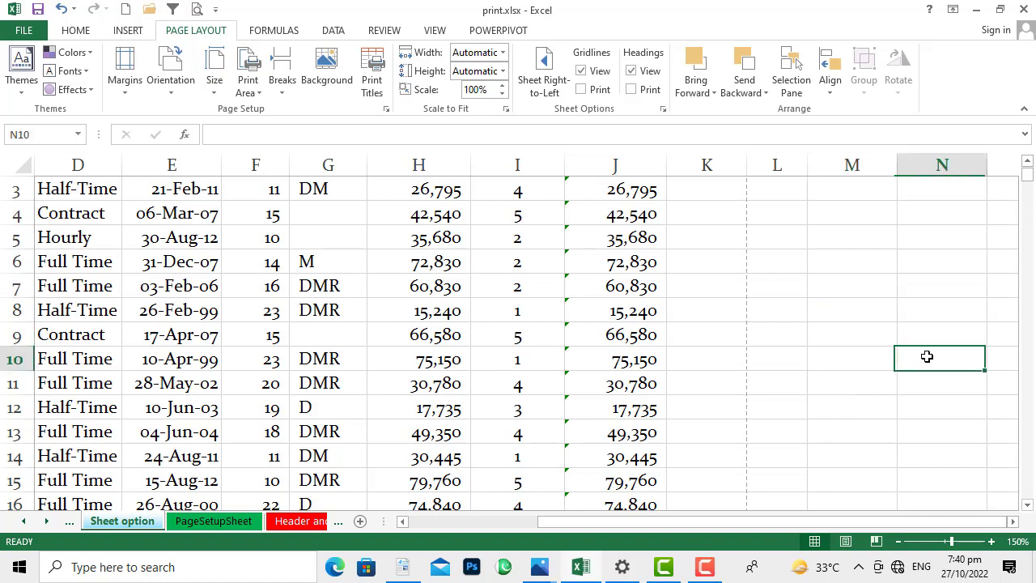
{"action": "left_click", "coordinate": [837, 353]}
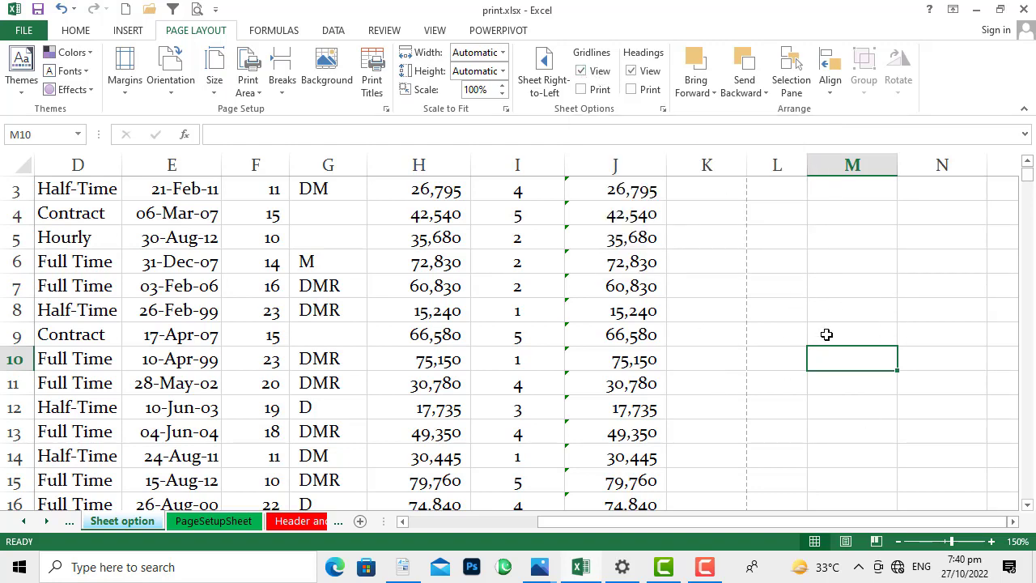
- Hide the gridlines on the worksheet and inspect the empty cells beside the data
{"action": "left_click", "coordinate": [581, 71]}
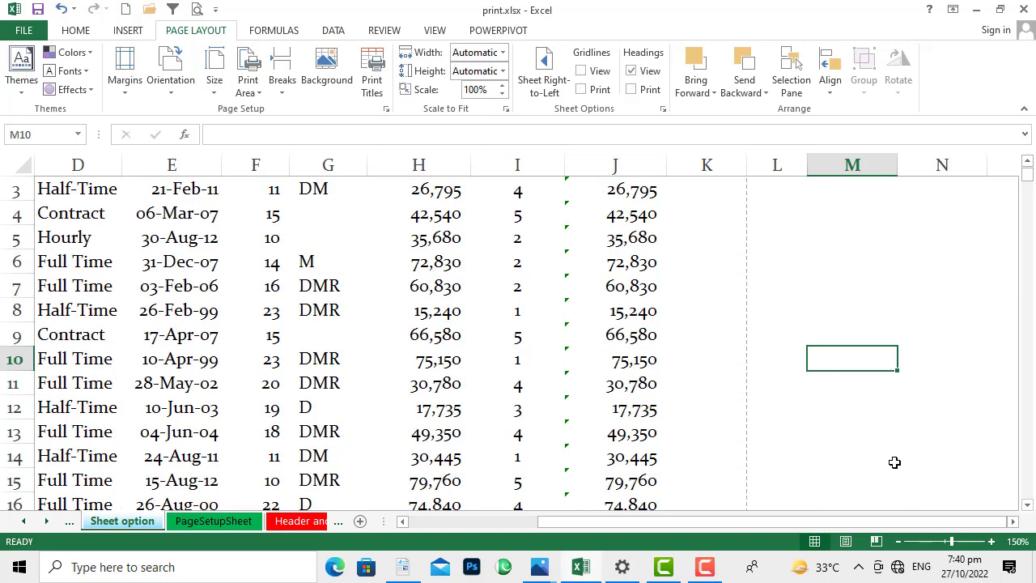
{"action": "left_click_drag", "start_coordinate": [949, 544], "coordinate": [945, 544]}
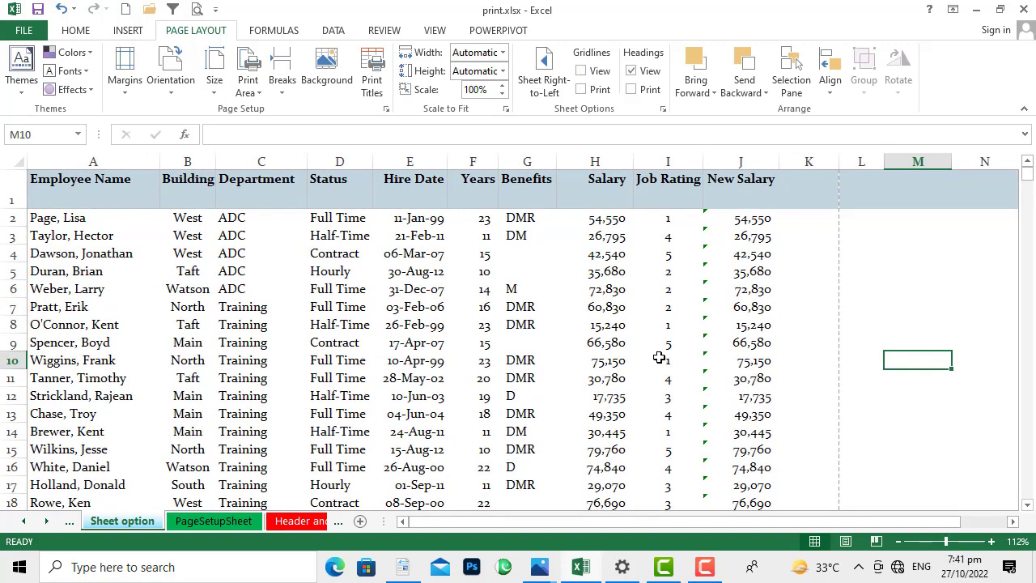
{"action": "left_click", "coordinate": [821, 348]}
{"action": "left_click", "coordinate": [789, 320]}
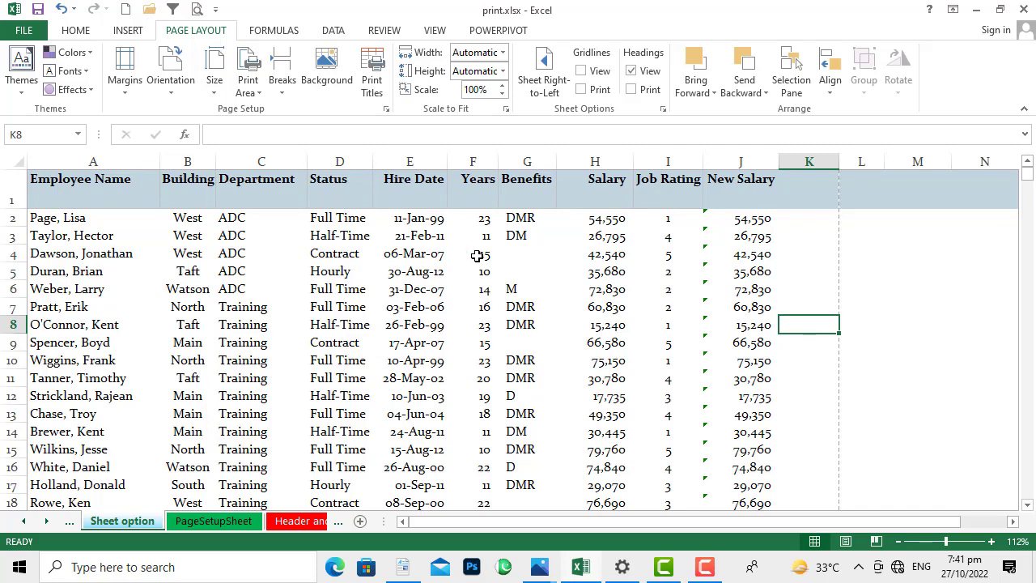
- Show the worksheet gridlines again and preview the printout with gridline printing off
{"action": "left_click", "coordinate": [583, 73]}
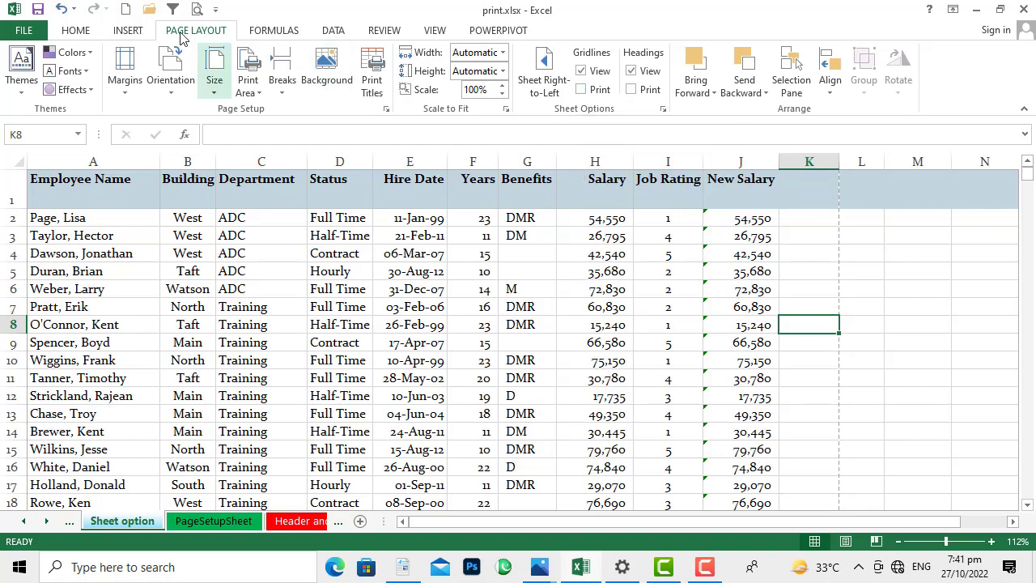
{"action": "left_click", "coordinate": [198, 10]}
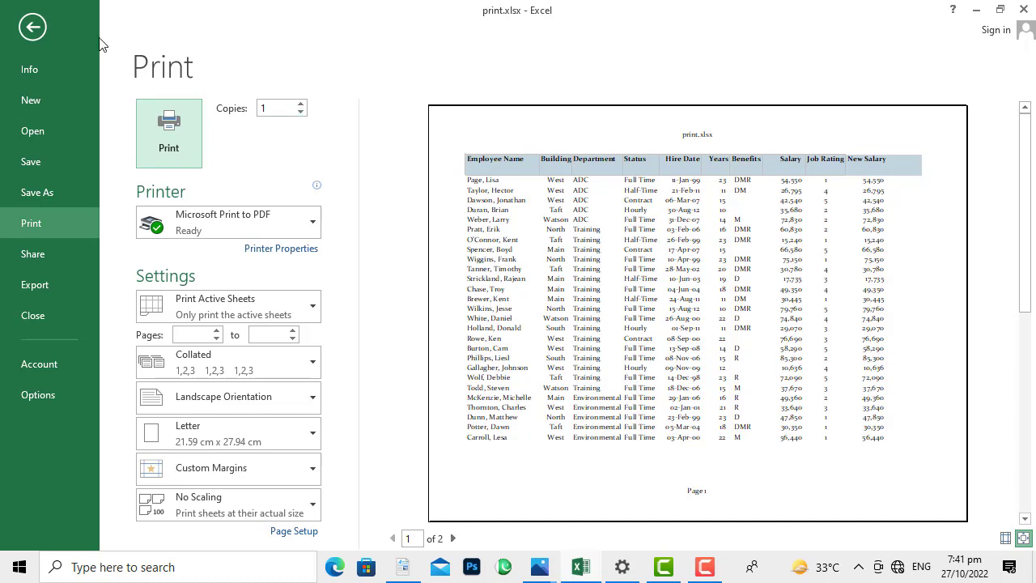
{"action": "left_click", "coordinate": [31, 27]}
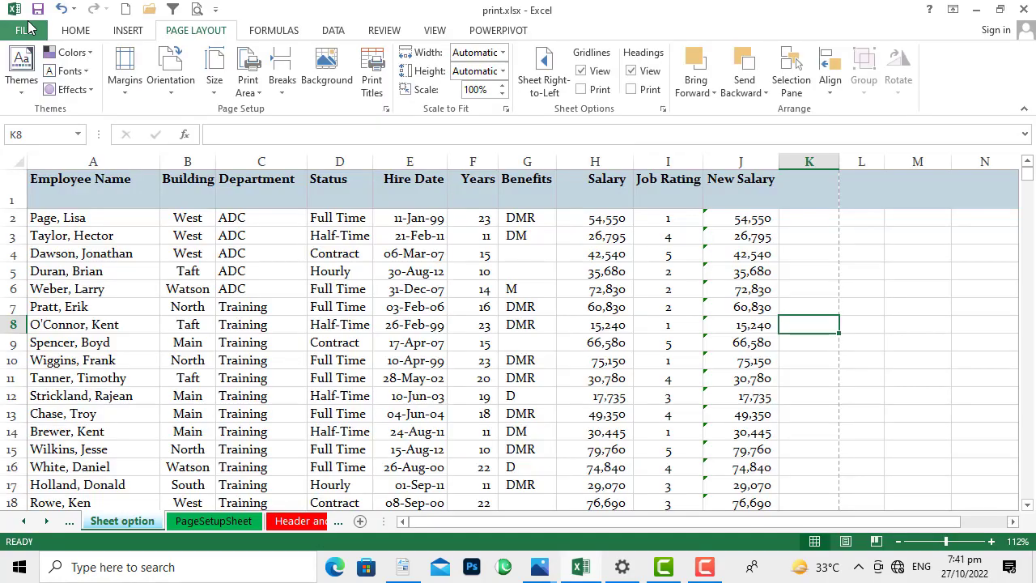
- Turn on gridline printing and check the table in the print preview
{"action": "left_click", "coordinate": [582, 90]}
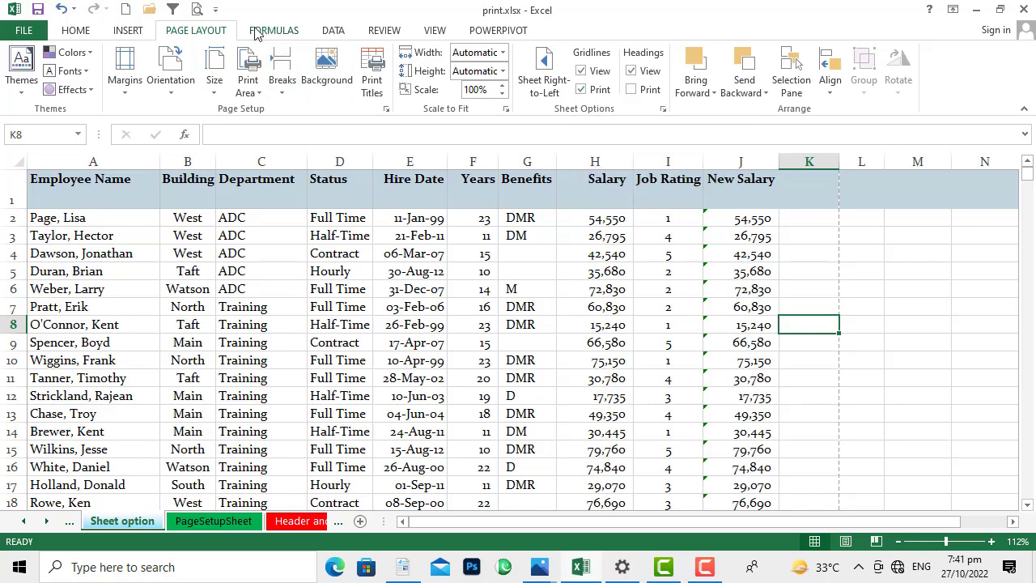
{"action": "left_click", "coordinate": [197, 10]}
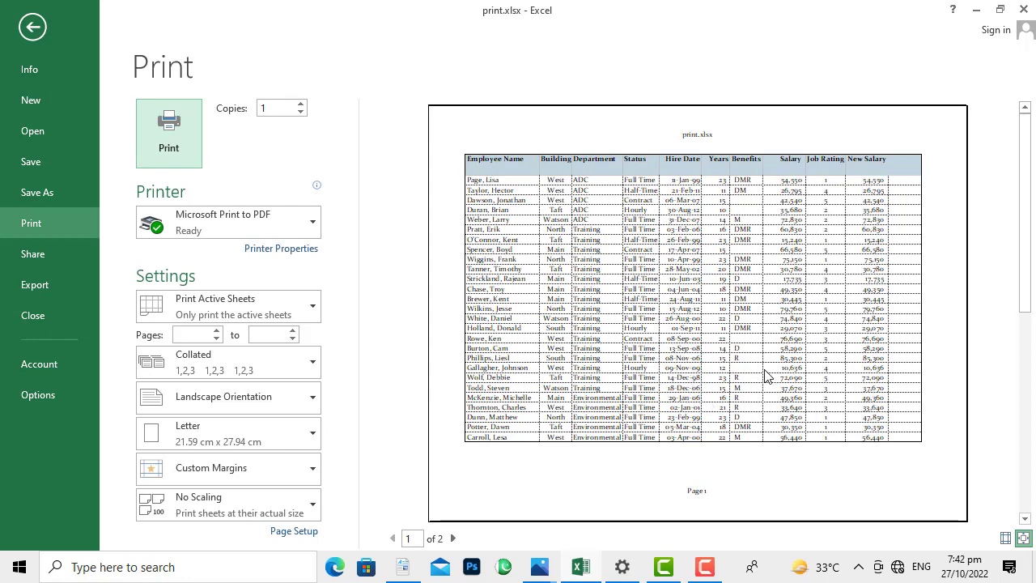
{"action": "left_click", "coordinate": [32, 27]}
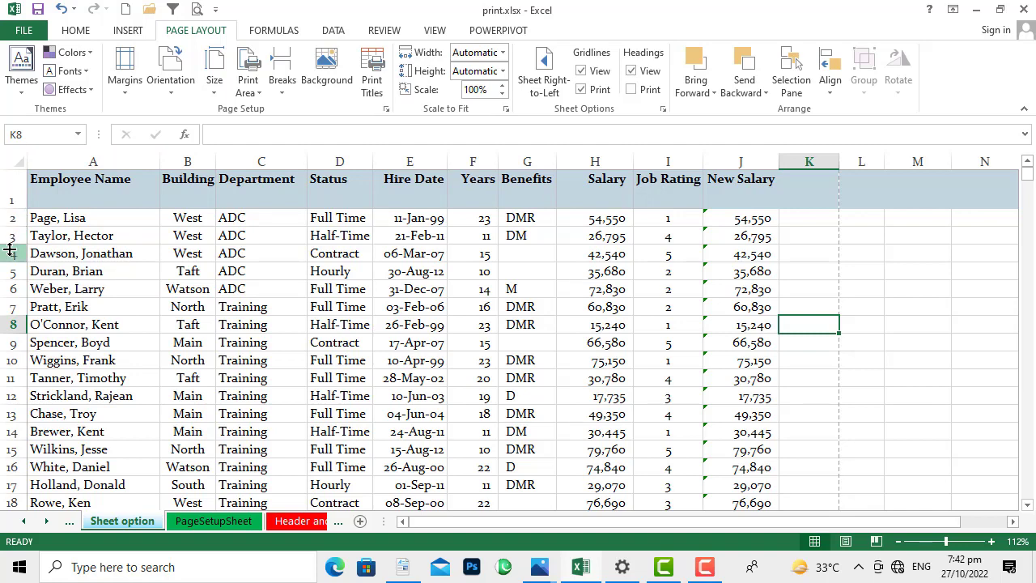
- Select cells M9, A6, E11 and L12 in turn to examine their row and column headings
{"action": "left_click", "coordinate": [899, 344]}
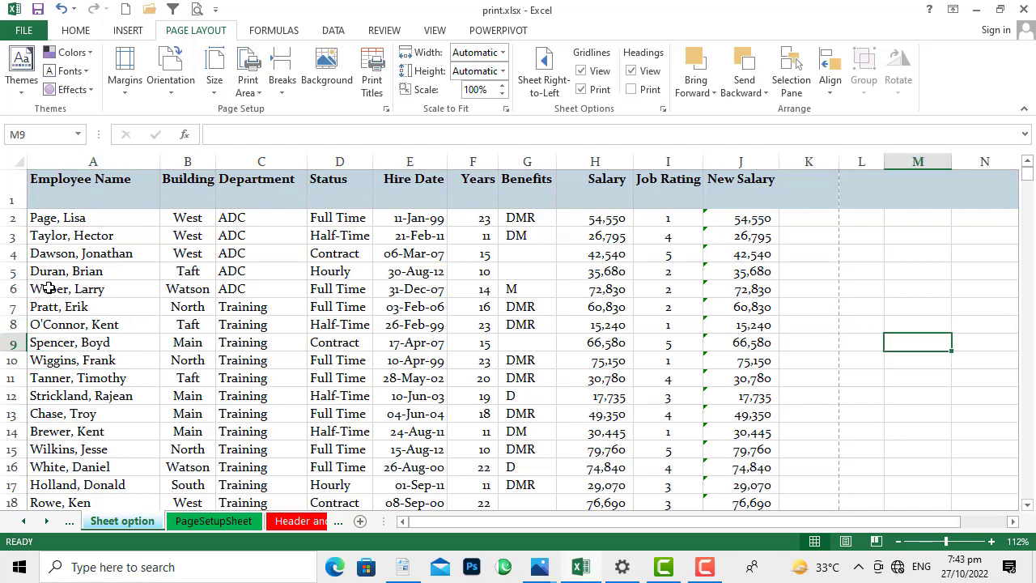
{"action": "left_click", "coordinate": [90, 291]}
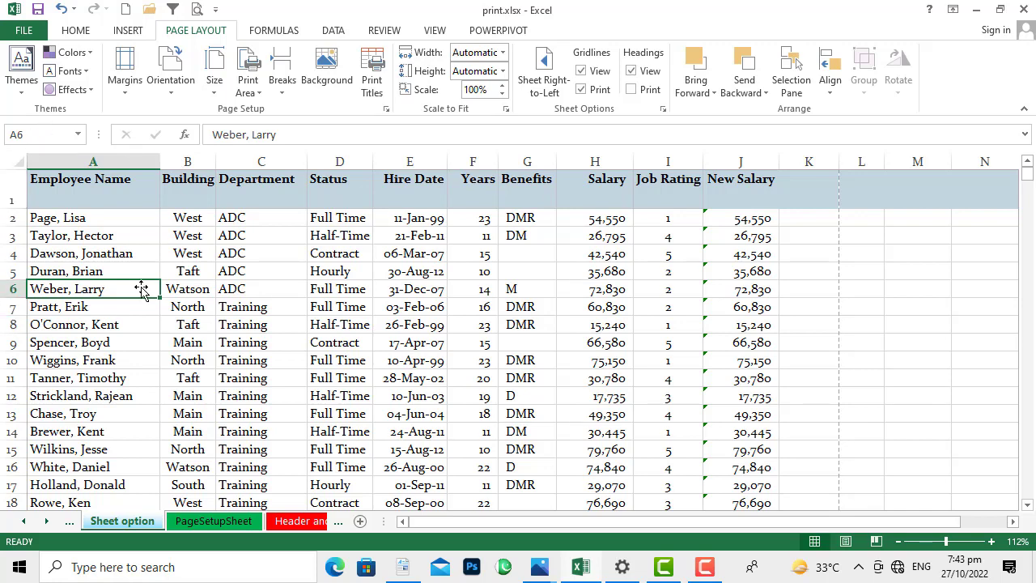
{"action": "left_click", "coordinate": [441, 375]}
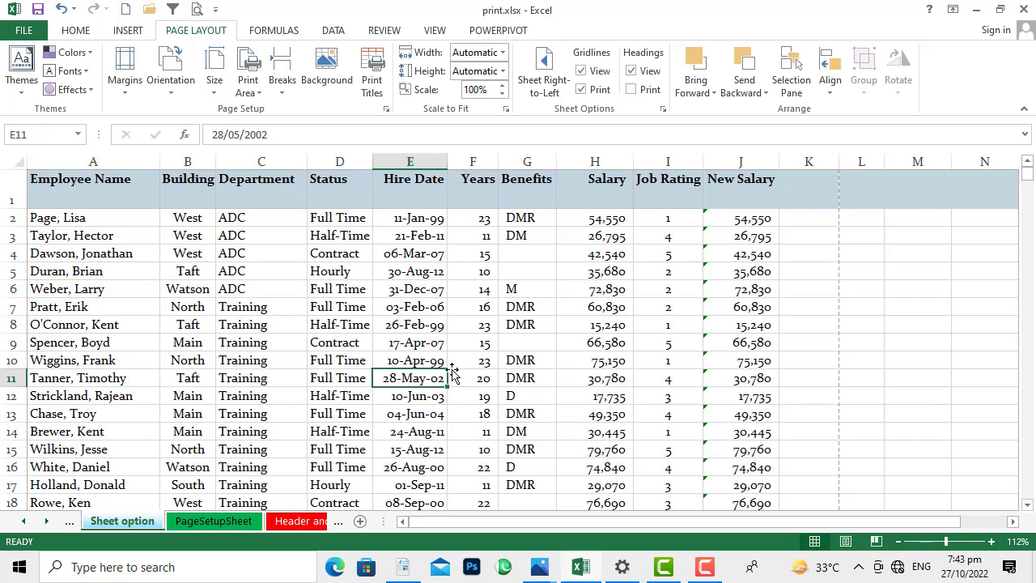
{"action": "left_click", "coordinate": [849, 395]}
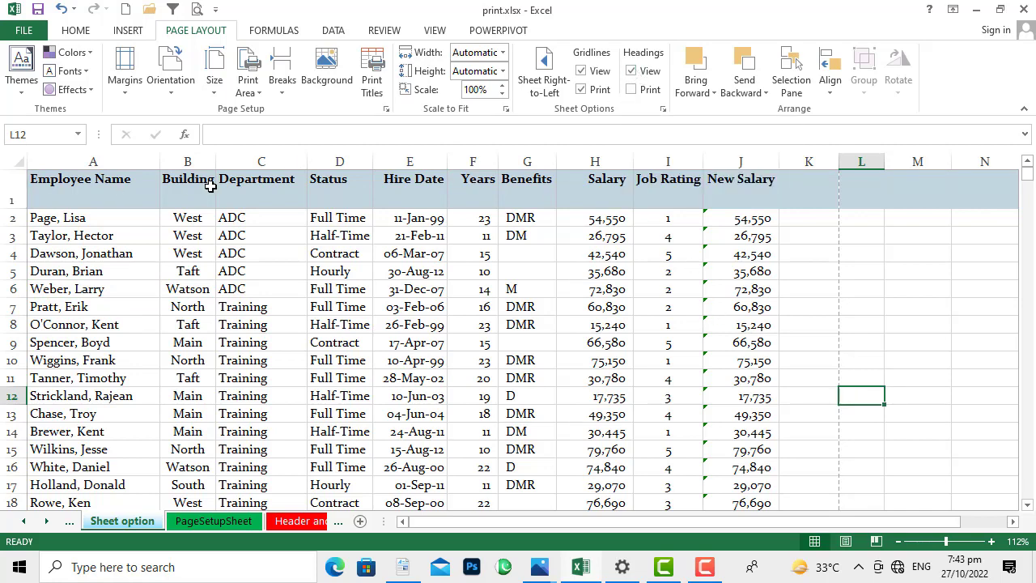
- Hide the worksheet's row and column headings, select cell E5, and show the headings again
{"action": "left_click", "coordinate": [632, 71]}
{"action": "left_click", "coordinate": [385, 254]}
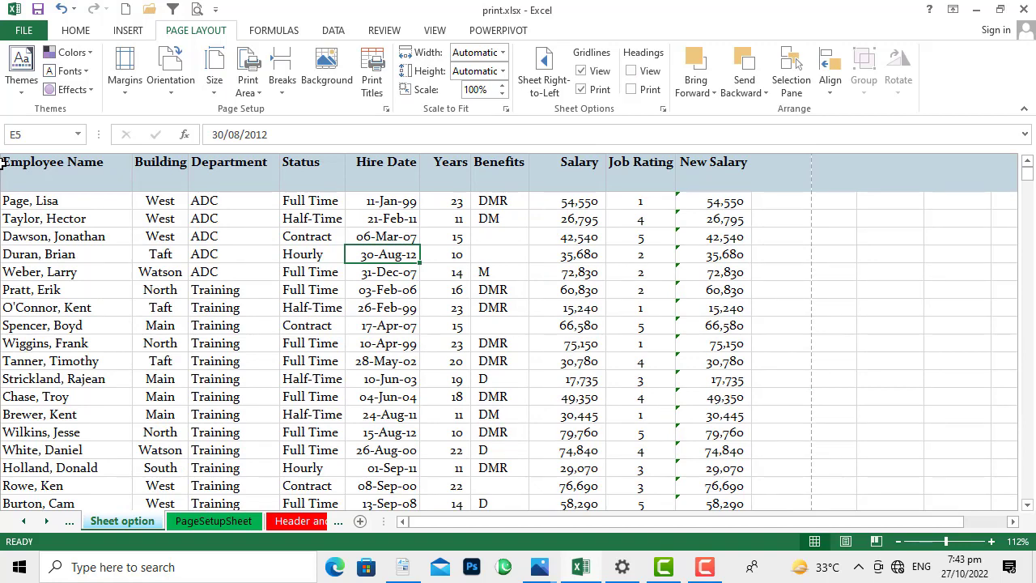
{"action": "left_click", "coordinate": [632, 71]}
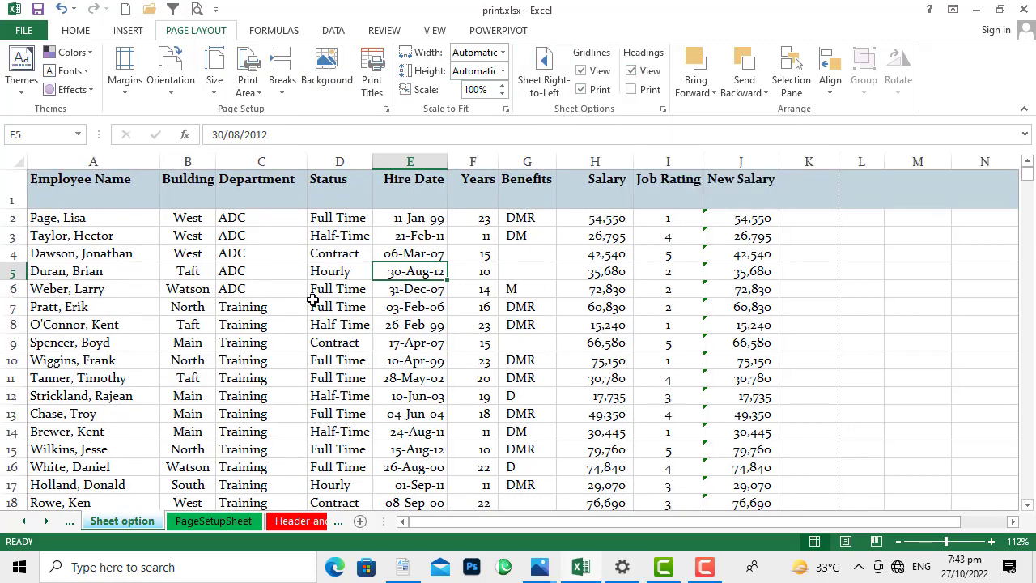
- Turn on printing of row and column headings, checking the print preview before and after the change
{"action": "left_click", "coordinate": [197, 10]}
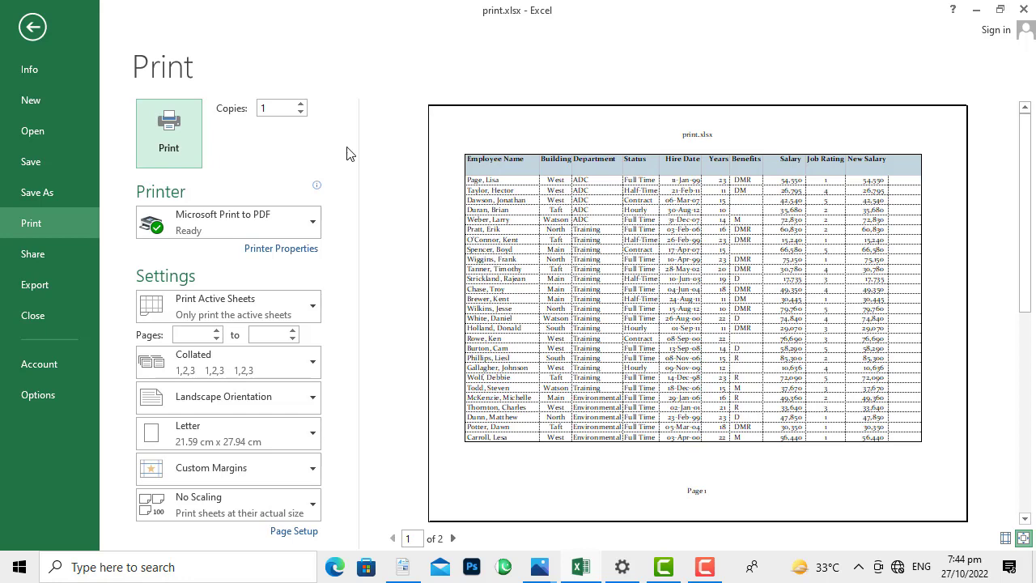
{"action": "left_click", "coordinate": [33, 27]}
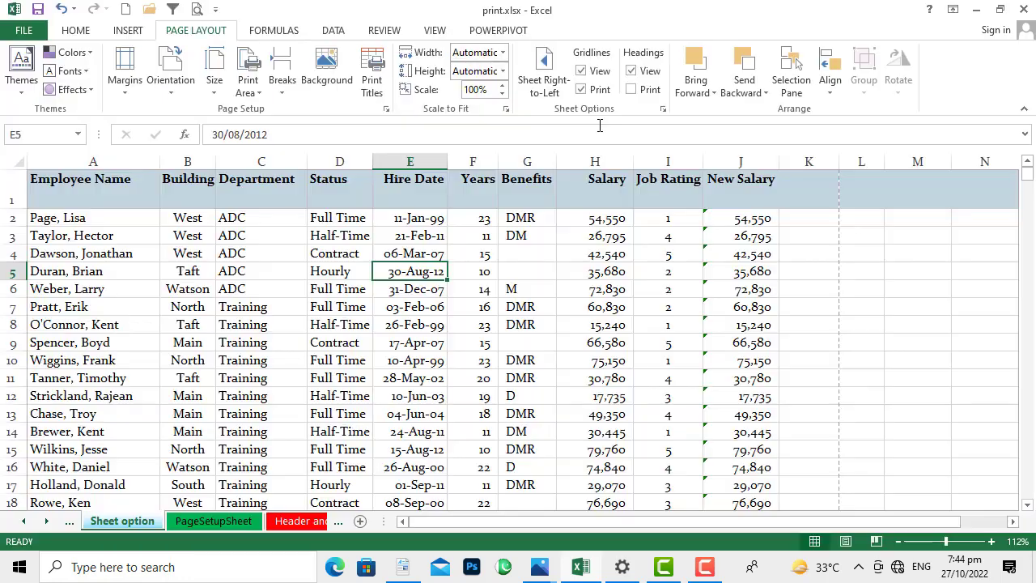
{"action": "left_click", "coordinate": [635, 96]}
{"action": "left_click", "coordinate": [196, 9]}
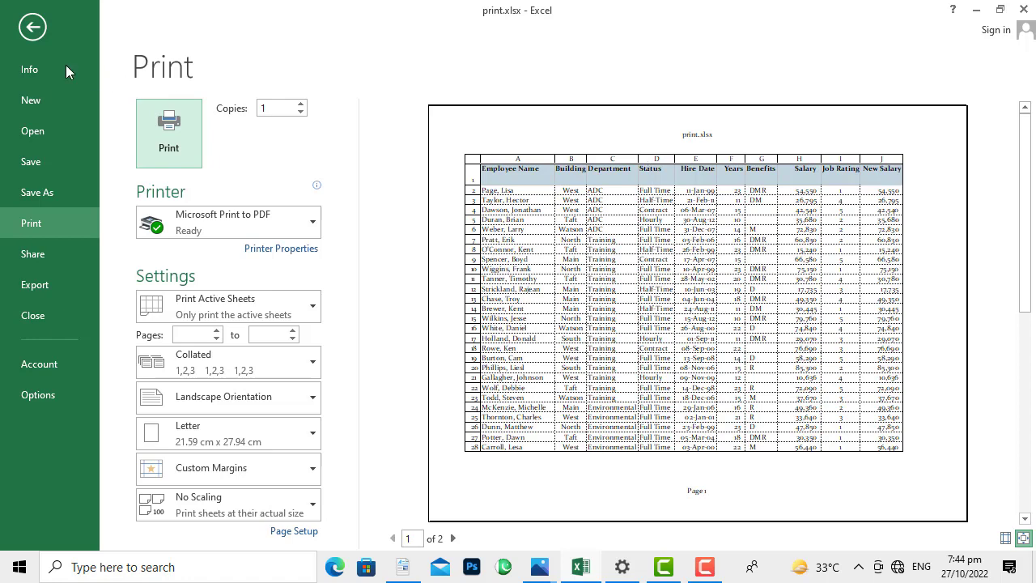
{"action": "left_click", "coordinate": [32, 26]}
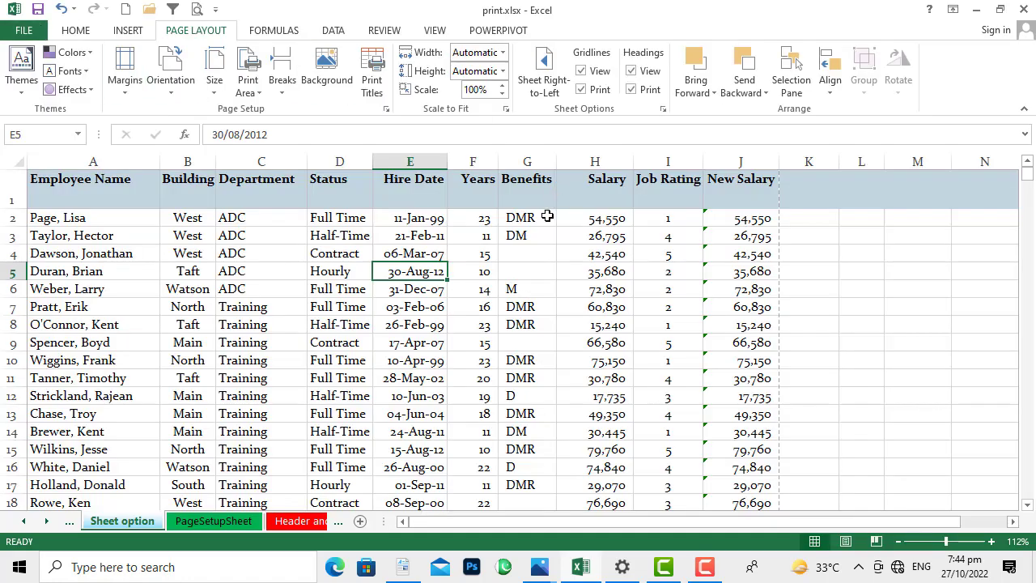